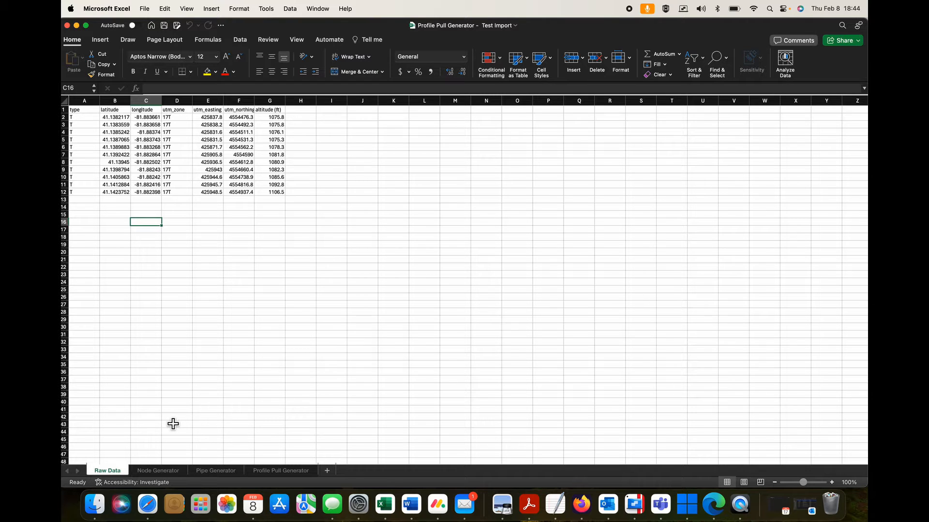
Examine the start (X1, Y1, Z1) and end (X2, Y2, Z2) coordinate formulas for pipe 1 on the Pipe Generator sheet
left_click(230, 471)
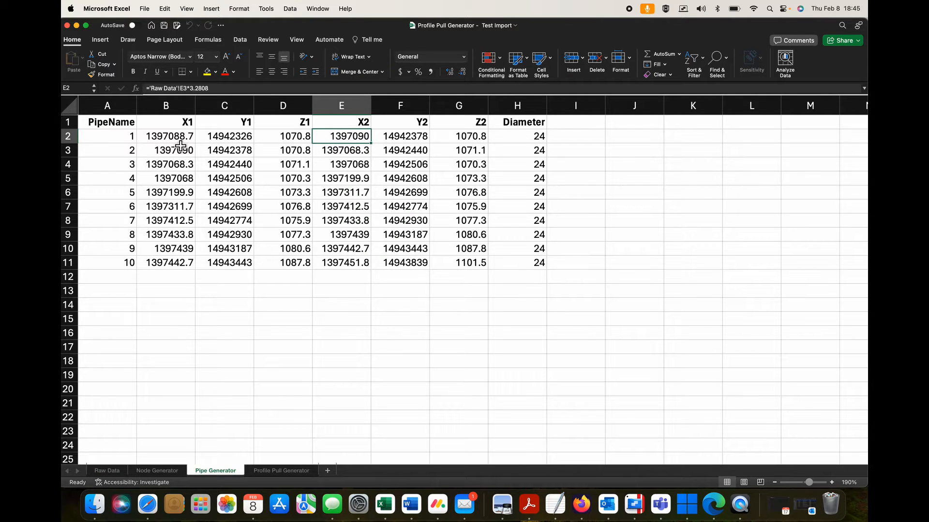
key("Left")
key("Left")
key("Left")
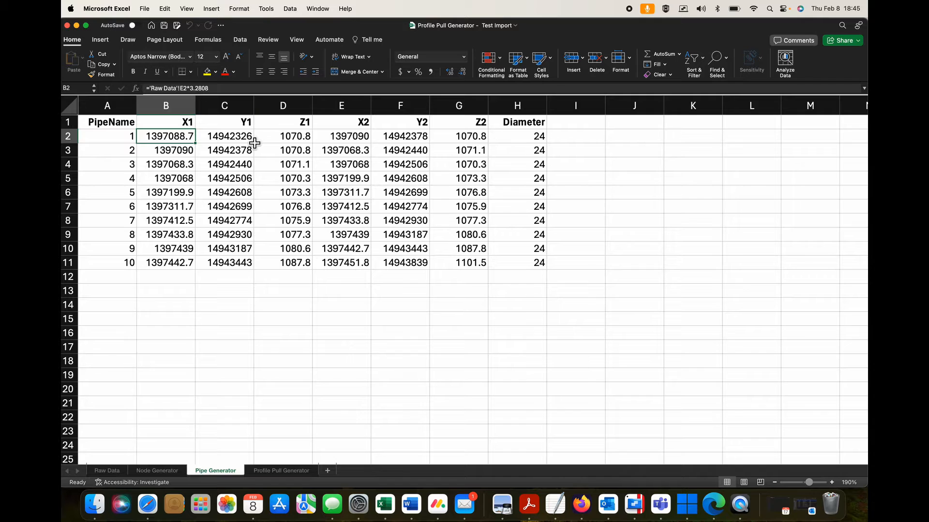
key("Right")
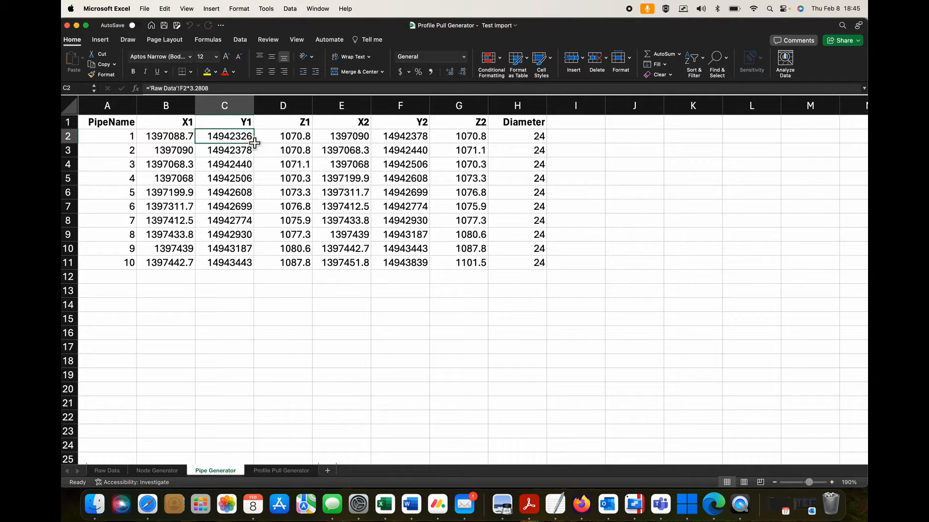
key("Left")
key("Right")
key("Right")
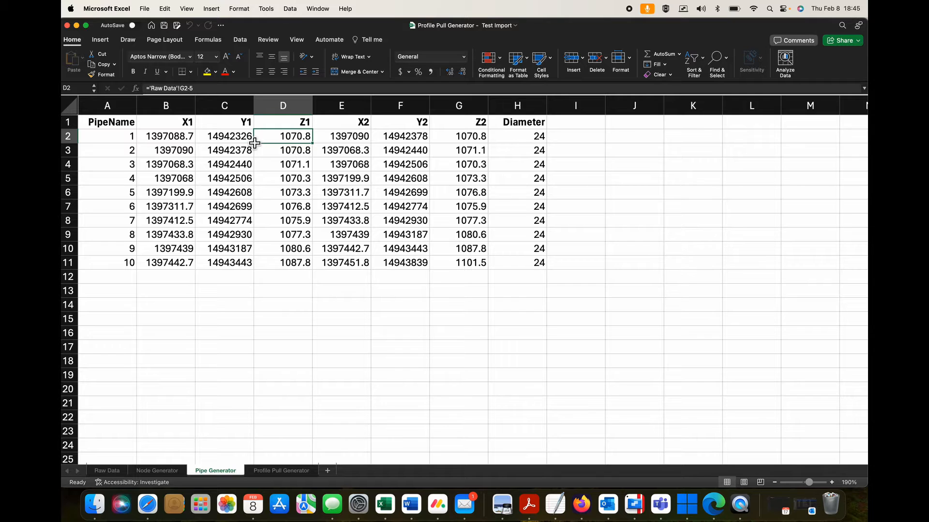
key("Left")
key("Left")
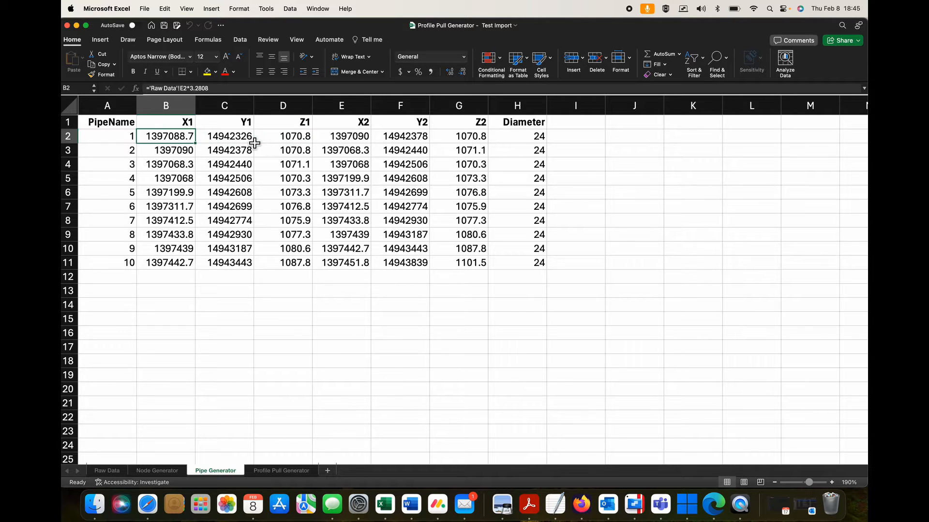
key("shift+Right")
key("shift+Right")
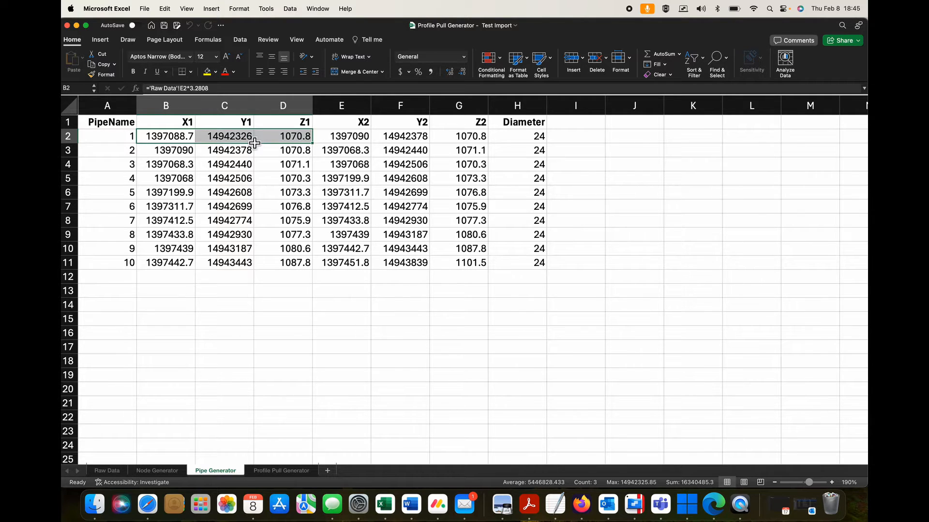
left_click_drag(372, 140, 457, 153)
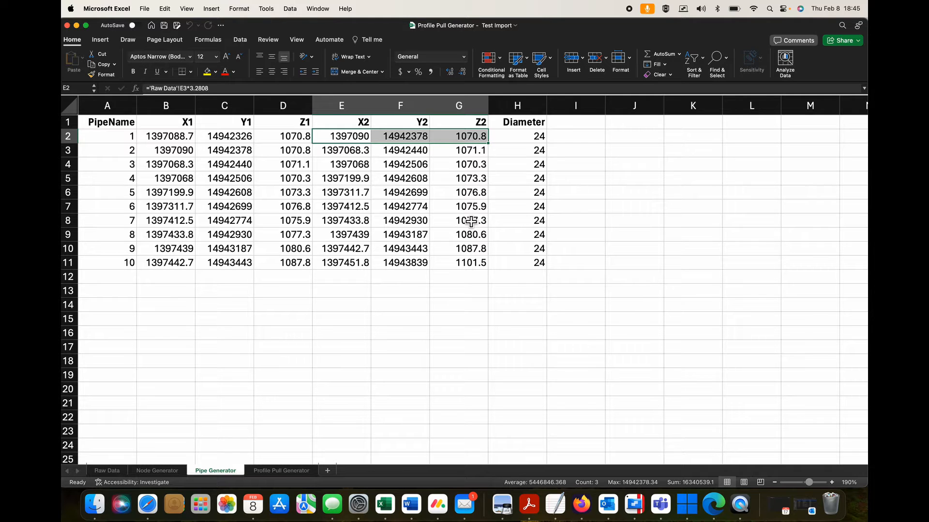
Save only the Pipe Generator sheet as an MS-DOS Comma Separated (.csv) file in the Profile Pull Into PipeFLO folder
left_click(402, 235)
left_click(145, 9)
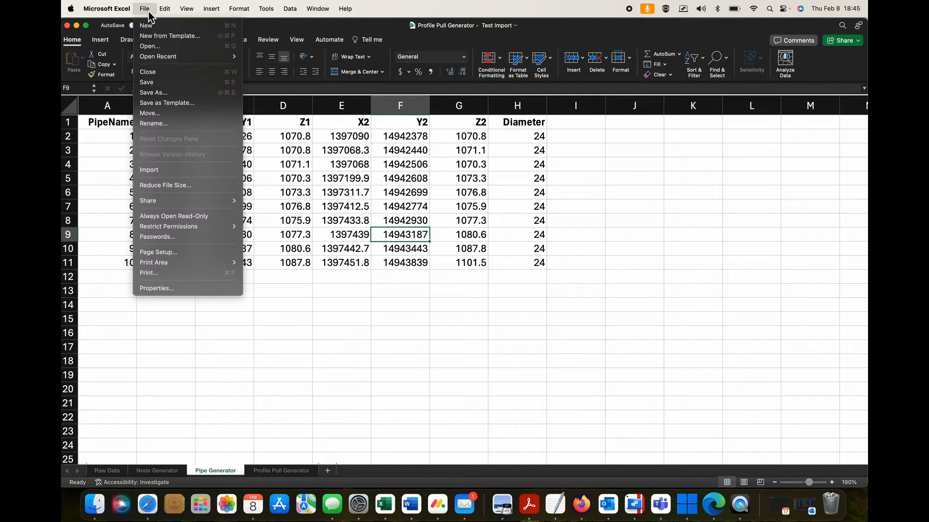
left_click(160, 93)
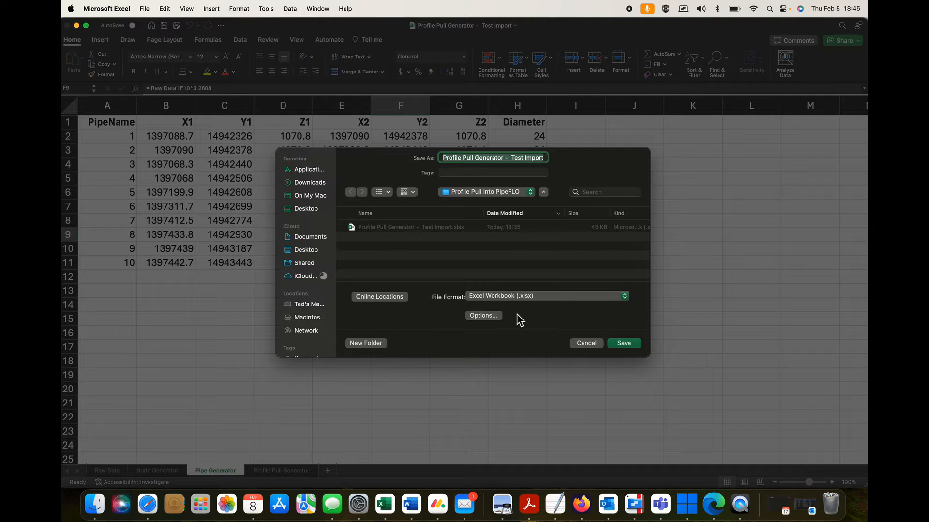
left_click(524, 297)
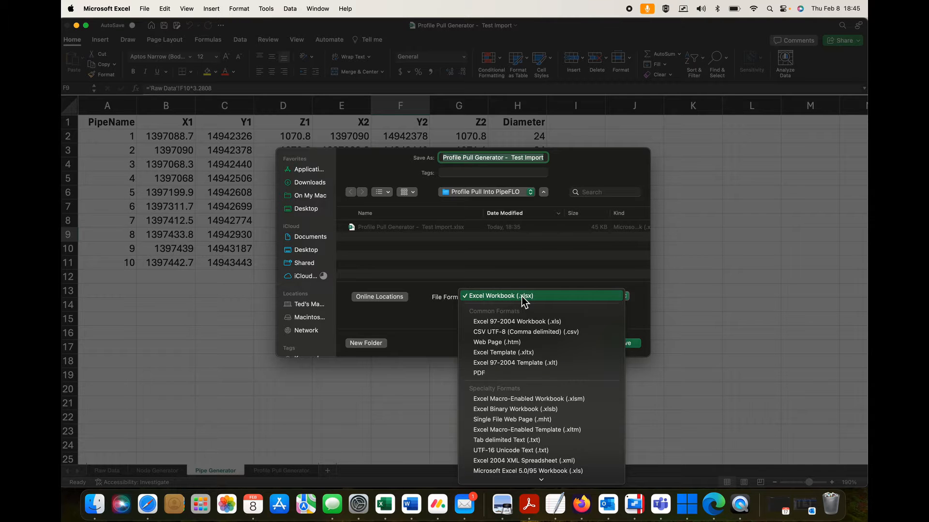
scroll(519, 437, "down", 5)
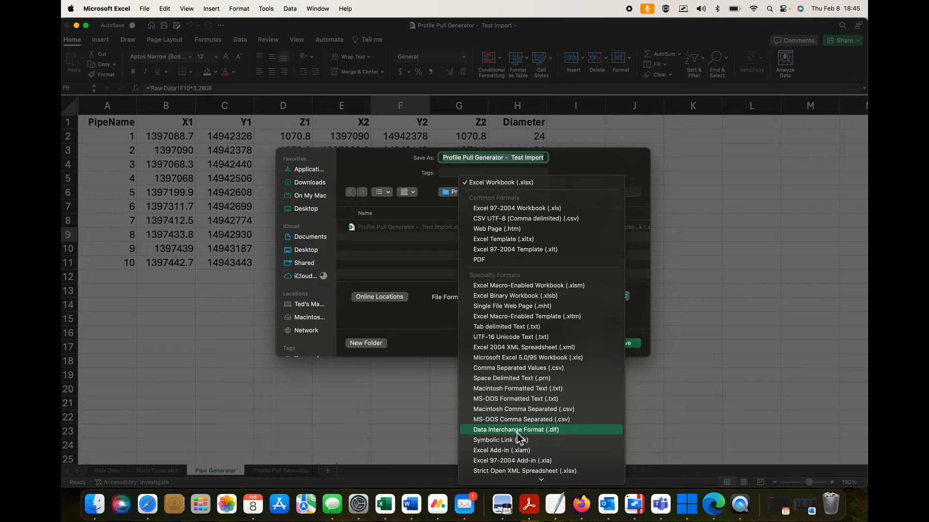
scroll(519, 438, "down", 1)
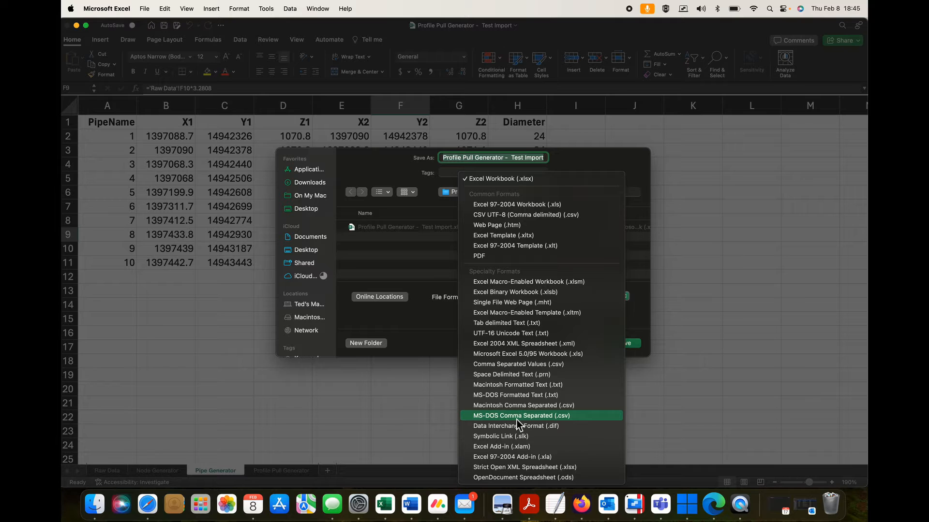
left_click(516, 419)
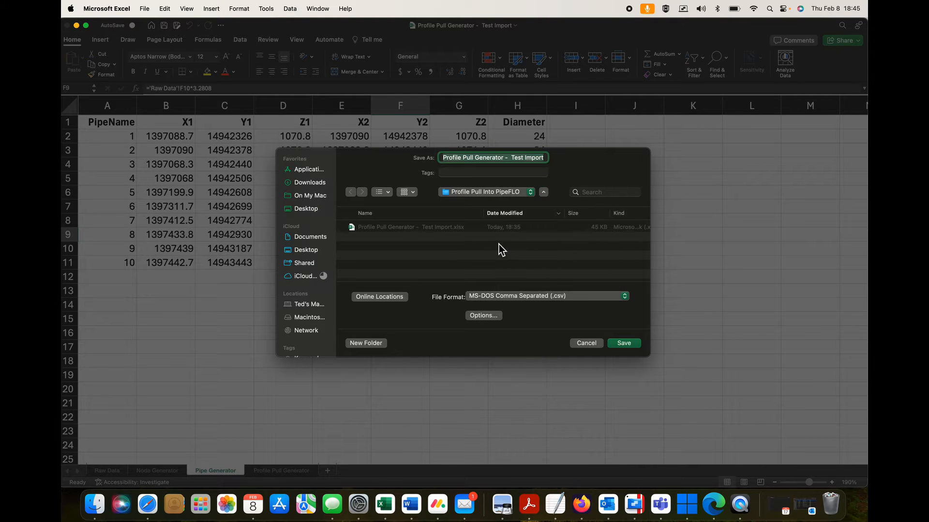
left_click(623, 343)
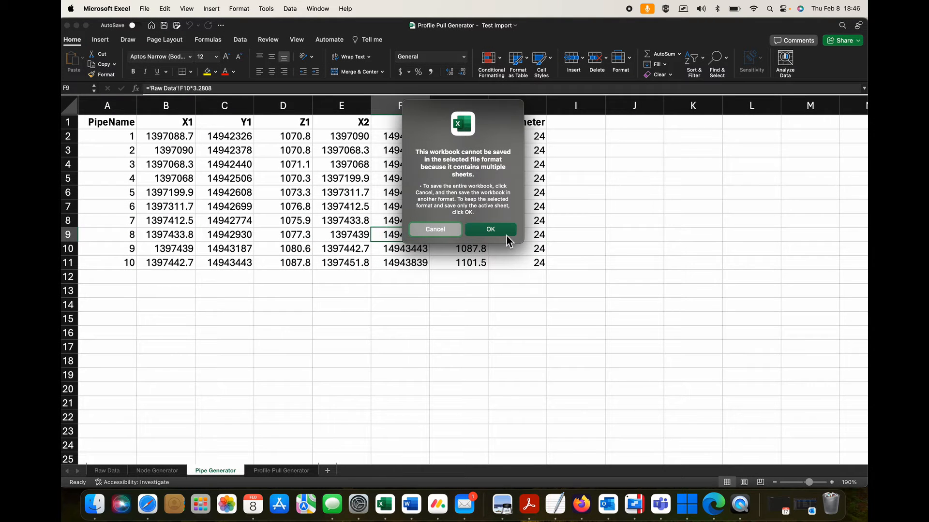
left_click(506, 230)
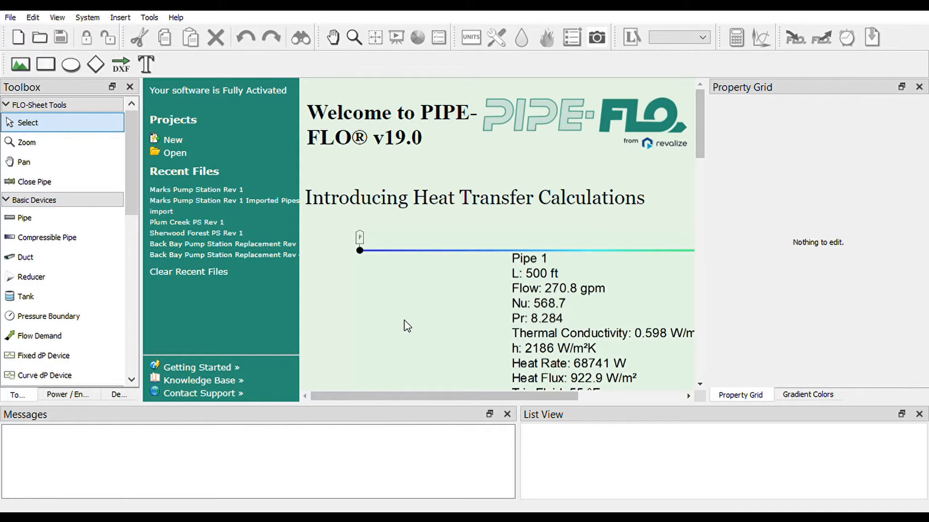
Switch to PIPE-FLO and create a new project
left_click(16, 40)
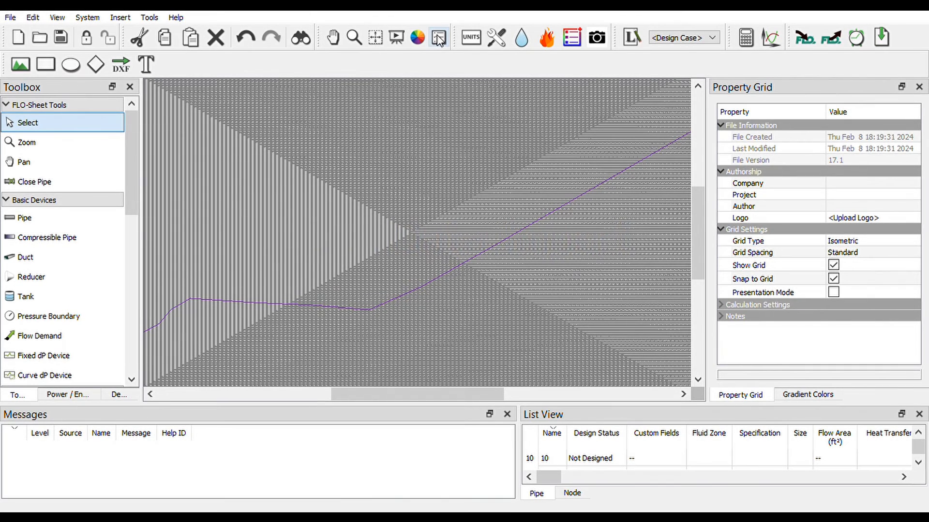
Turn on presentation mode for the imported pipeline drawing
left_click(393, 43)
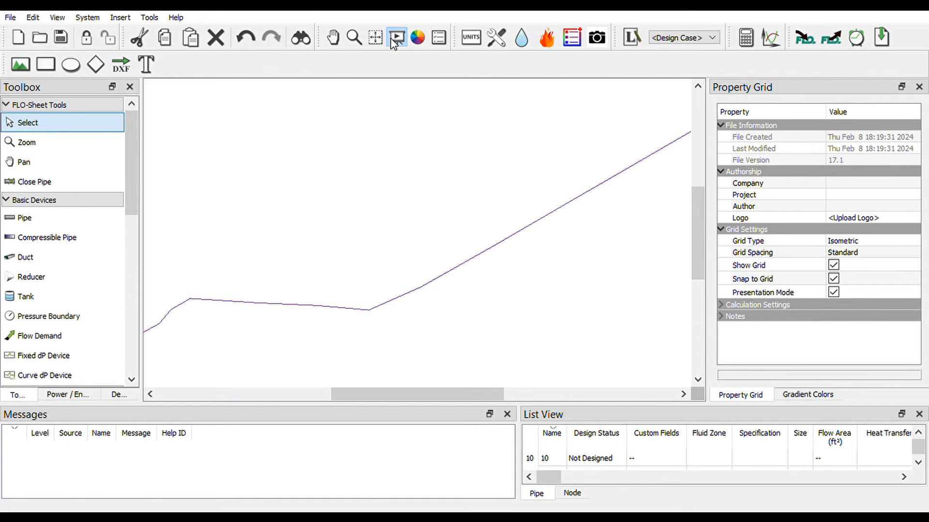
scroll(496, 154, "down", 2)
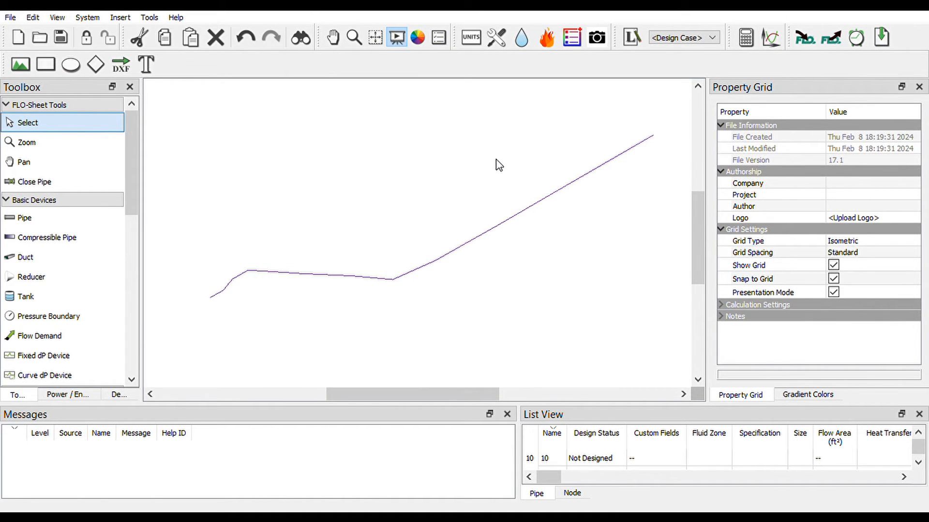
scroll(427, 229, "up", 1)
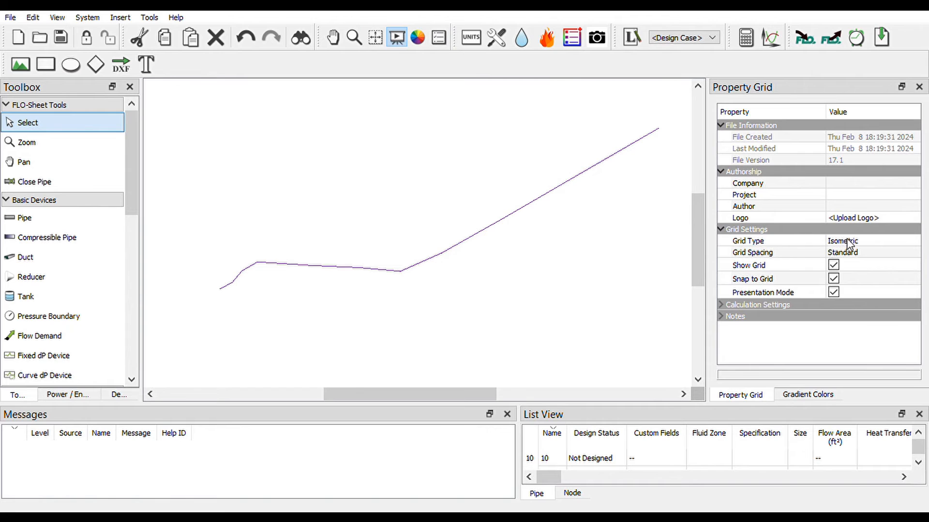
Set the grid type to Orthogonal and bring the whole pipeline back into view
left_click(846, 240)
left_click(849, 240)
left_click(855, 253)
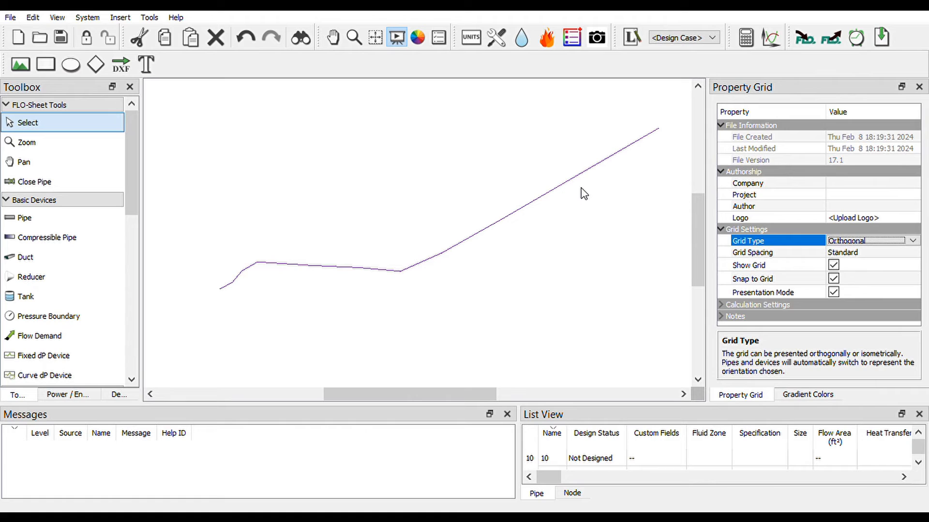
left_click(593, 181)
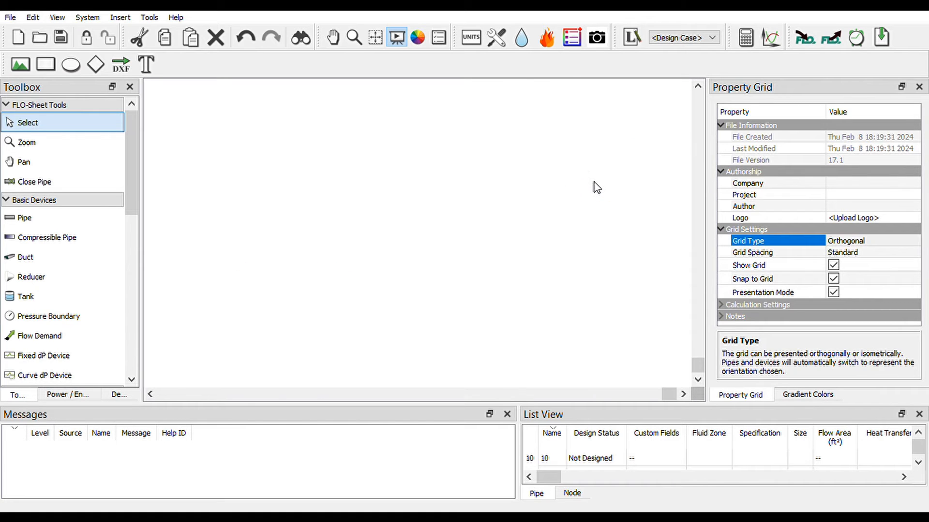
left_click(375, 38)
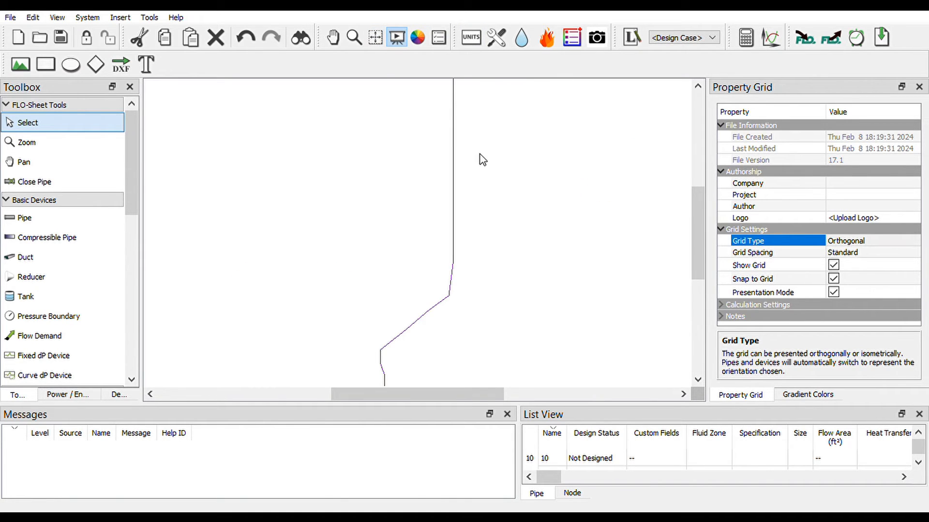
scroll(482, 159, "down", 2)
scroll(468, 158, "up", 4)
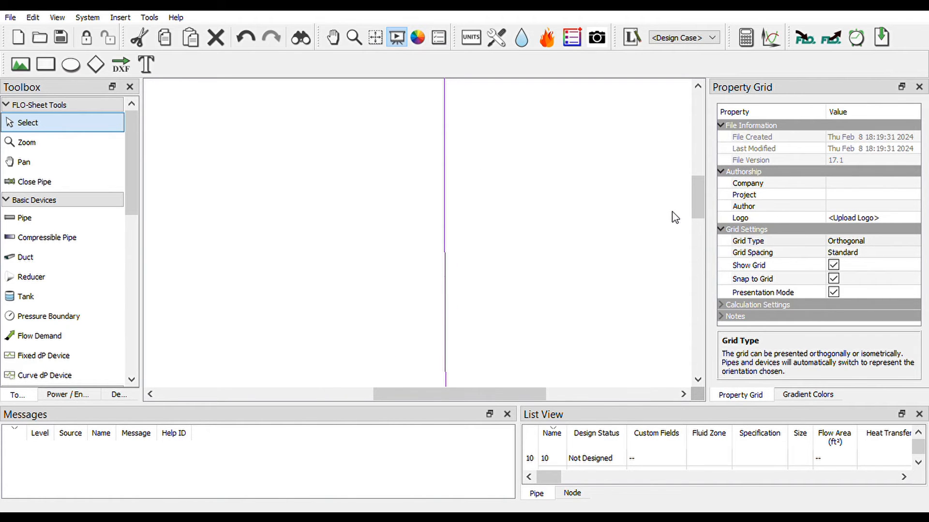
Select everything in the drawing and assign the Water 60 F fluid zone to all pipes
key("ctrl+a")
left_click(721, 126)
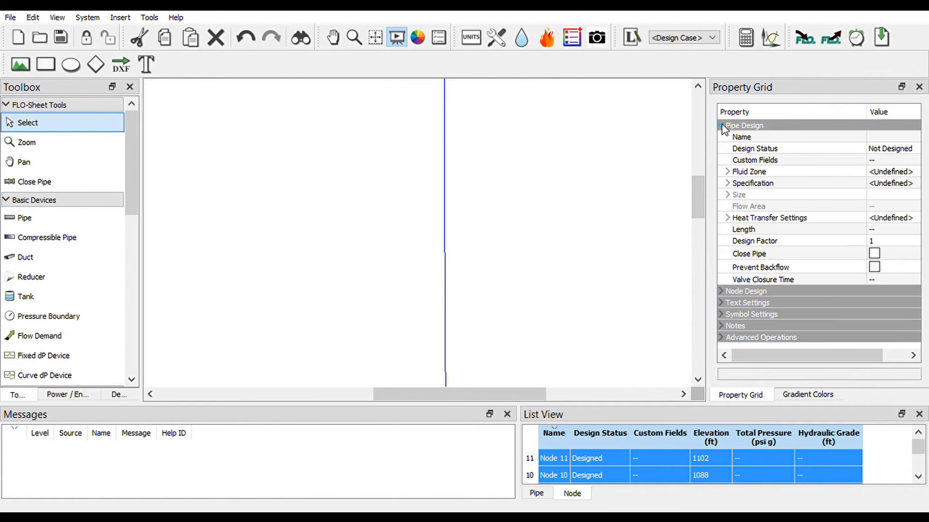
left_click(901, 170)
left_click(901, 171)
left_click(891, 192)
Set the specification of all selected pipes to PVC 40 and their size to 16 in
left_click(856, 183)
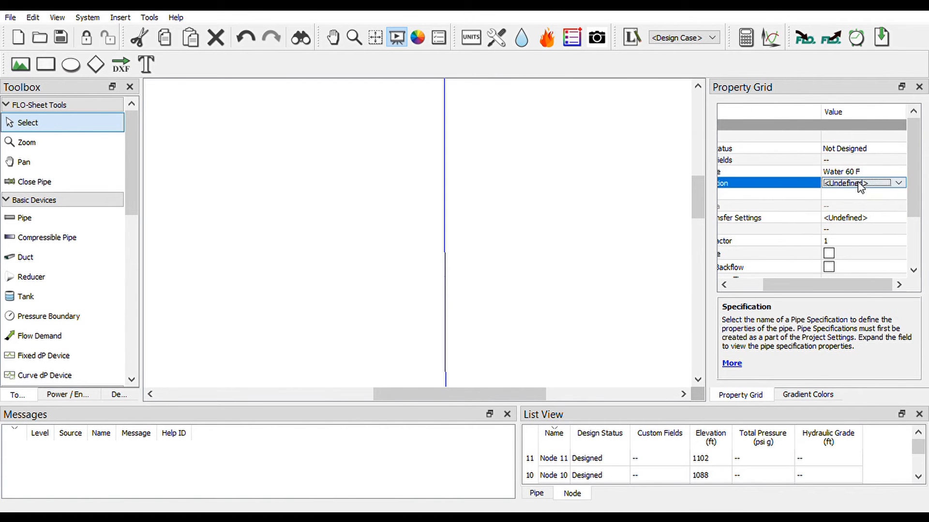
left_click(857, 214)
left_click(848, 196)
left_click(848, 196)
left_click(858, 246)
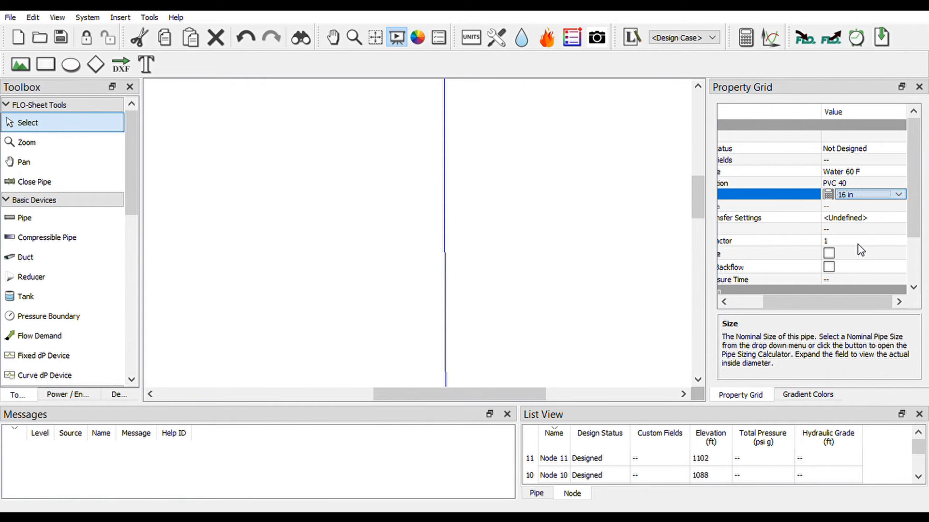
Enable Show Text in the text settings for all selected pipes and nodes, and clear the selection
left_click_drag(790, 301, 736, 300)
scroll(740, 239, "down", 2)
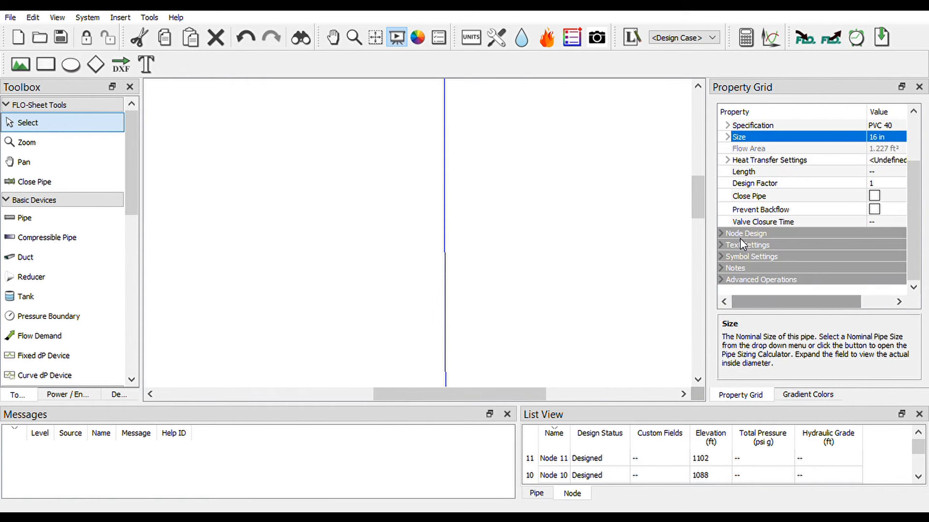
left_click(722, 246)
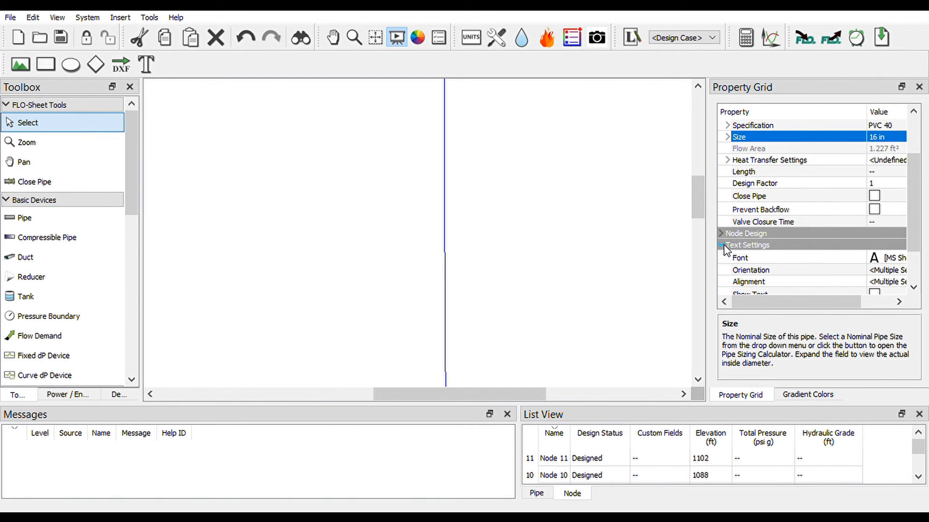
scroll(838, 267, "down", 1)
left_click(873, 261)
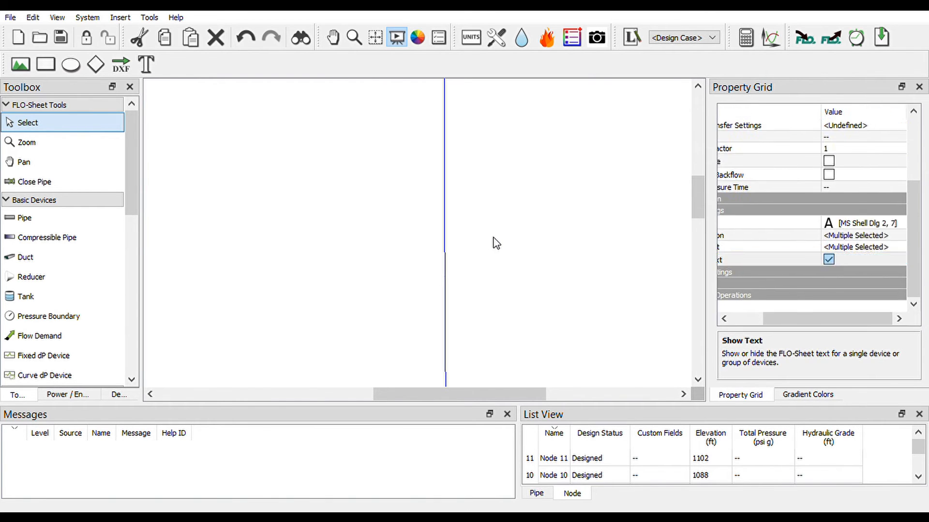
left_click(485, 218)
Inspect the pipeline layout and read the text labels along the pipes around the main bend
scroll(486, 219, "down", 5)
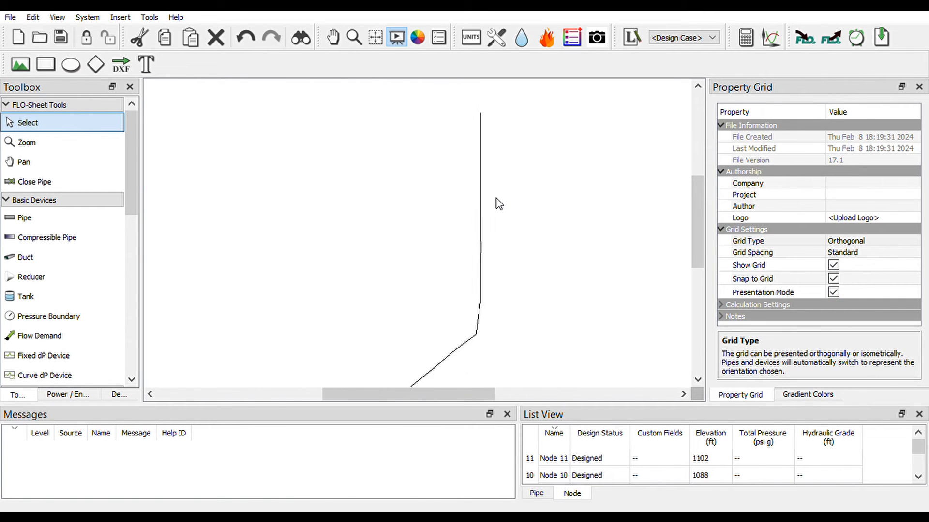
scroll(491, 261, "up", 1)
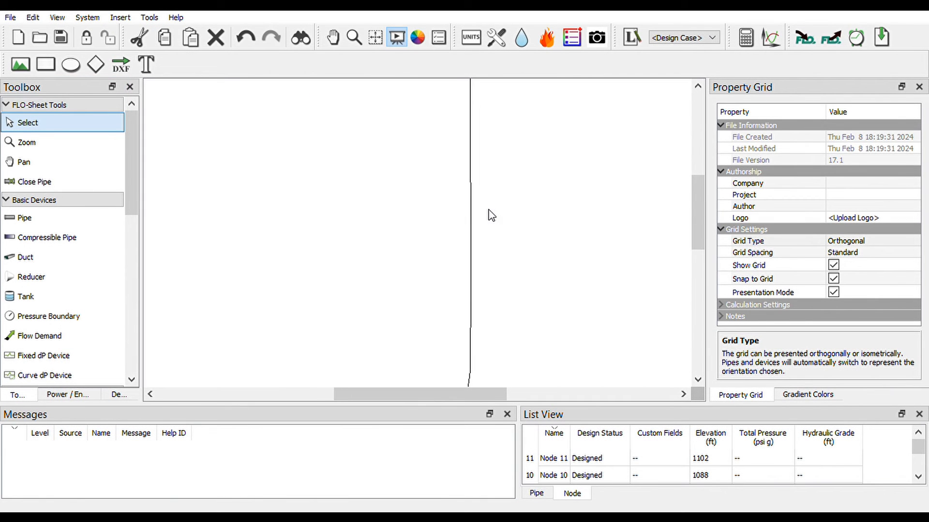
scroll(496, 201, "down", 2)
scroll(496, 203, "down", 3)
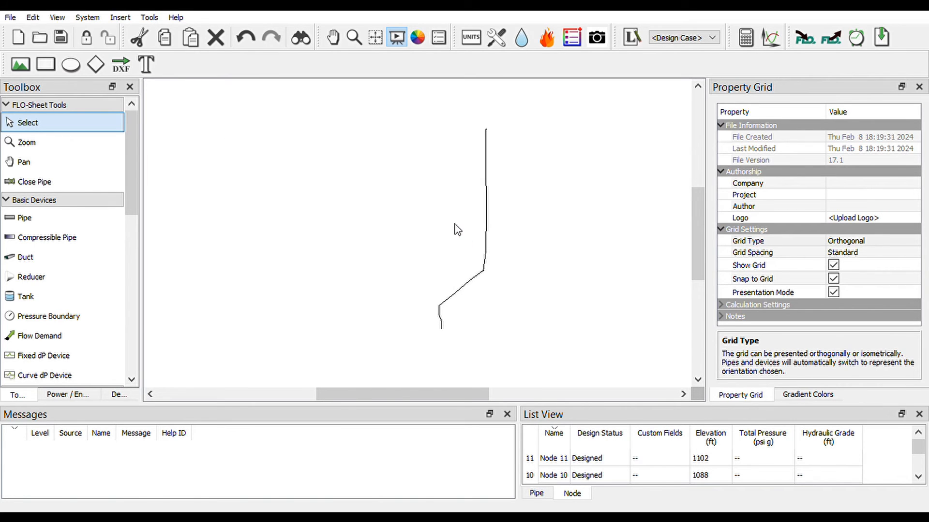
scroll(483, 281, "up", 3)
scroll(486, 280, "up", 3)
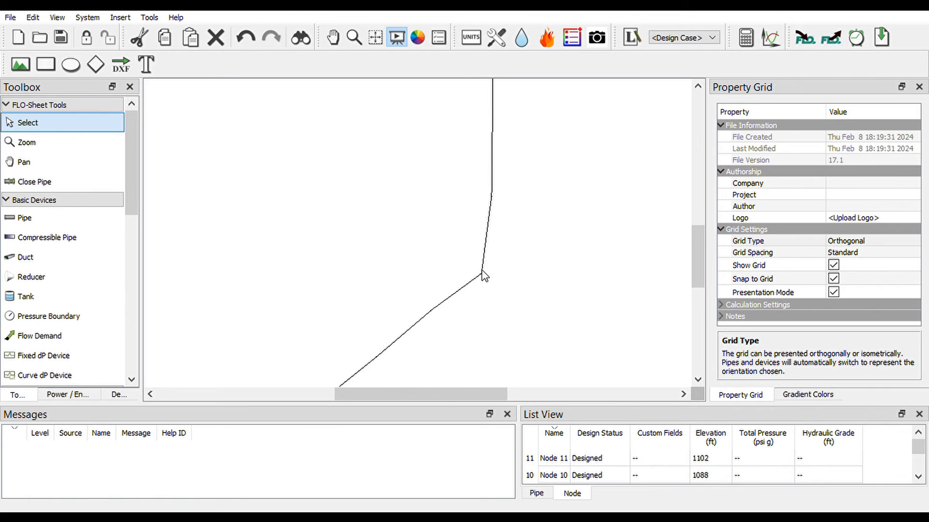
scroll(494, 271, "down", 3)
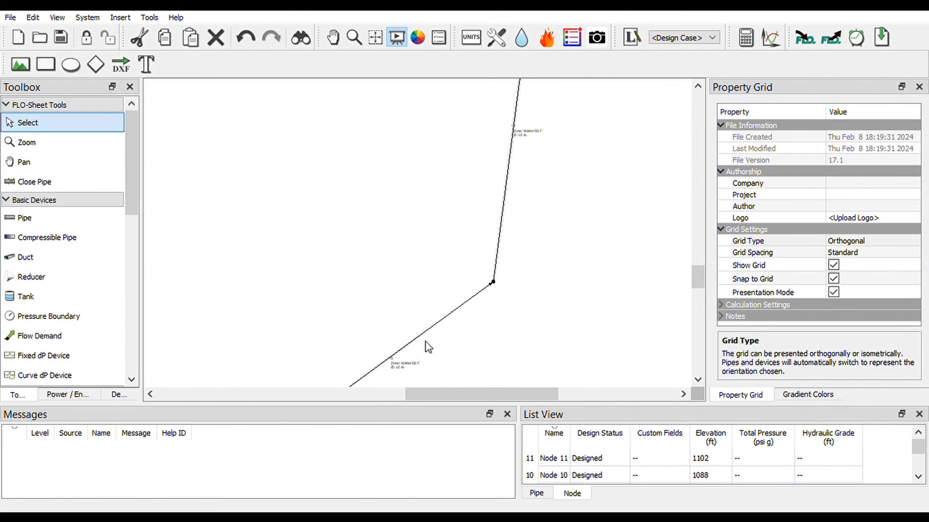
scroll(447, 334, "up", 2)
left_click_drag(454, 395, 415, 396)
scroll(440, 206, "down", 4)
scroll(581, 320, "up", 2)
scroll(585, 323, "up", 2)
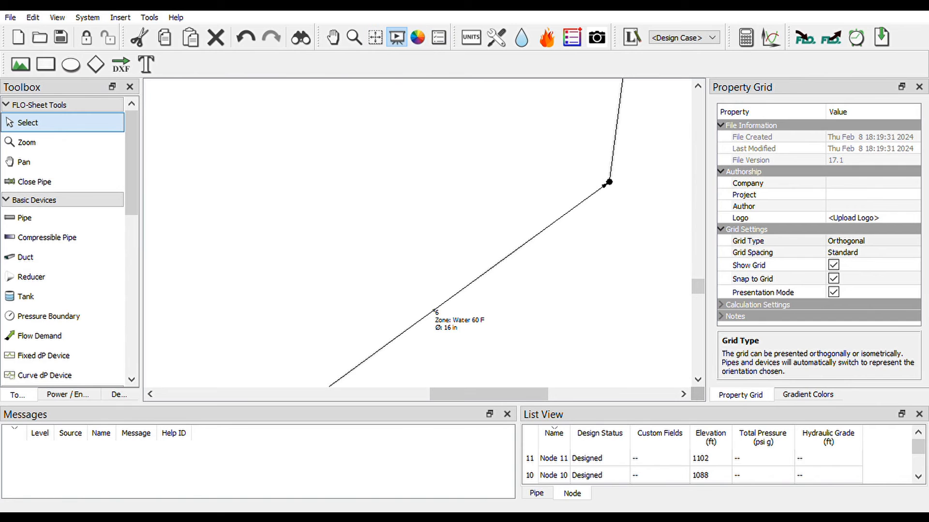
Add the pipe length to the labels displayed on the drawing and check it on pipes 6 and 7
left_click(437, 38)
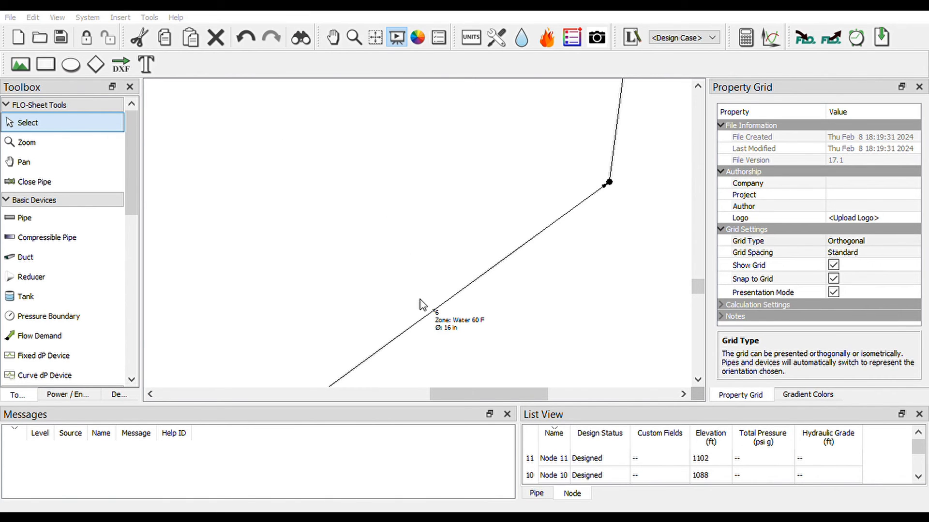
scroll(473, 338, "up", 1)
scroll(457, 310, "down", 1)
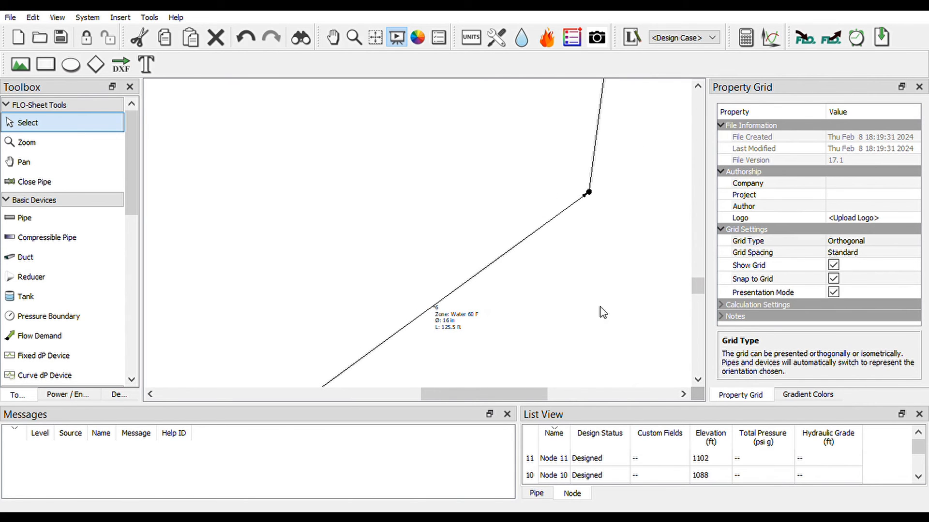
left_click(333, 37)
left_click_drag(580, 154, 565, 266)
scroll(517, 247, "down", 1)
scroll(569, 227, "up", 2)
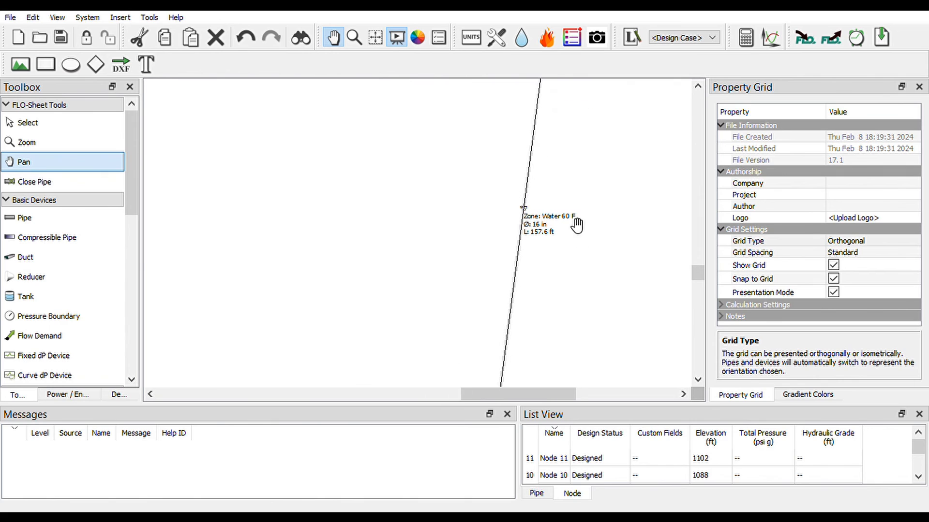